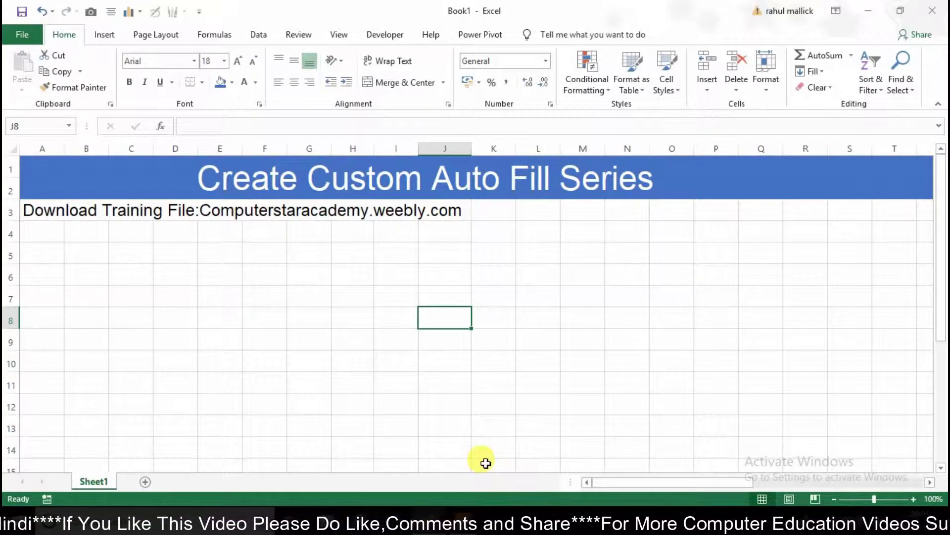
Step: Enter jan in cell I5 and feb in cell I6
{"action": "key", "text": "Up"}
{"action": "key", "text": "Up"}
{"action": "key", "text": "Left"}
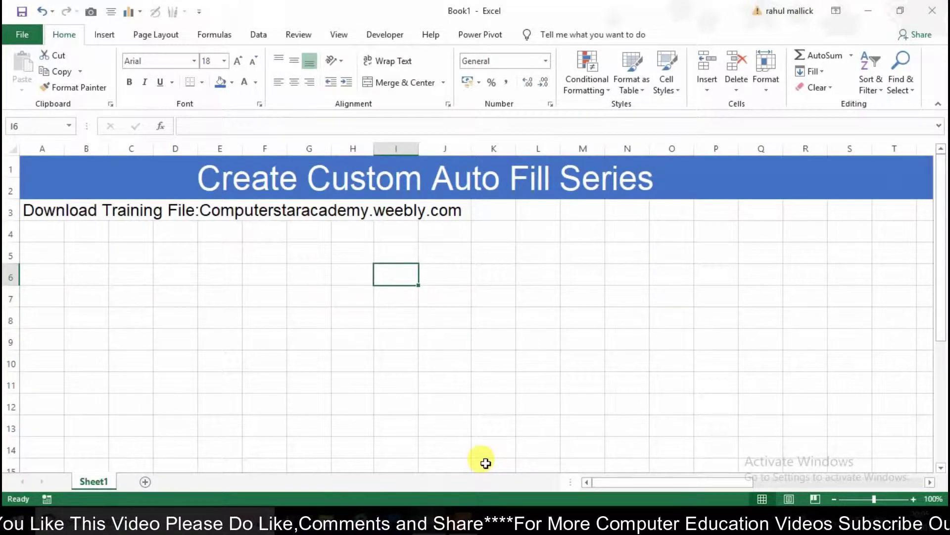
{"action": "key", "text": "Up"}
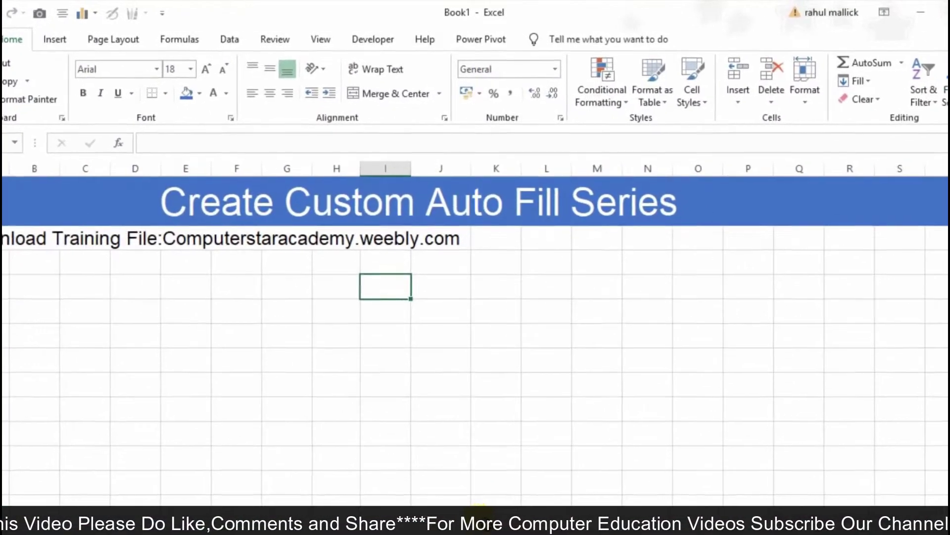
{"action": "type", "text": "j"}
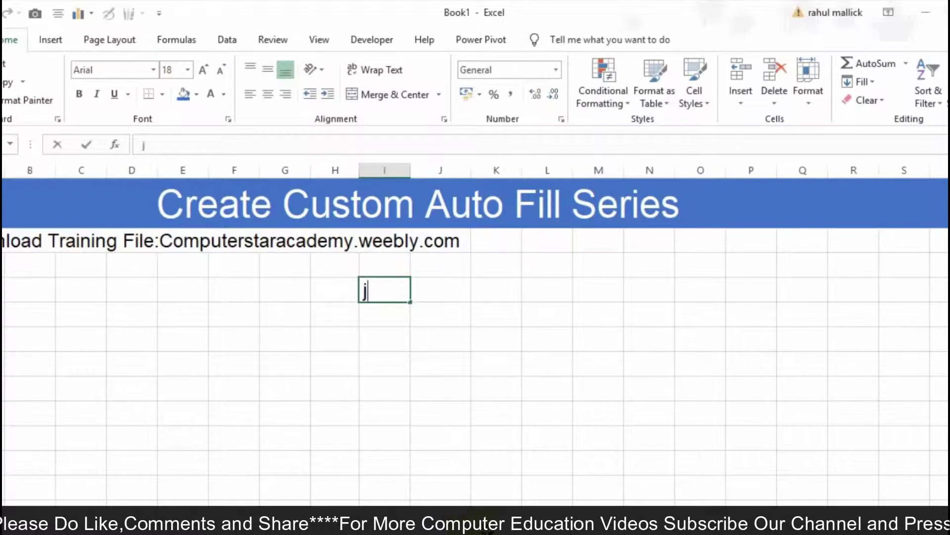
{"action": "type", "text": "an"}
{"action": "key", "text": "Return"}
{"action": "type", "text": "fe"}
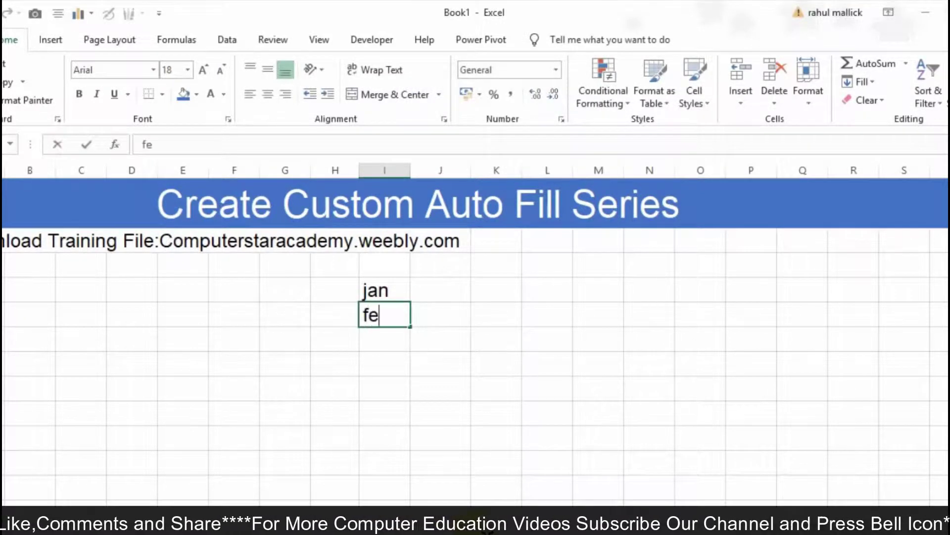
{"action": "type", "text": "b"}
{"action": "key", "text": "Return"}
Step: Select jan and feb and auto fill the month series down to aug in row 12
{"action": "key", "text": "Up"}
{"action": "key", "text": "shift+Up"}
{"action": "key", "text": "shift+Down"}
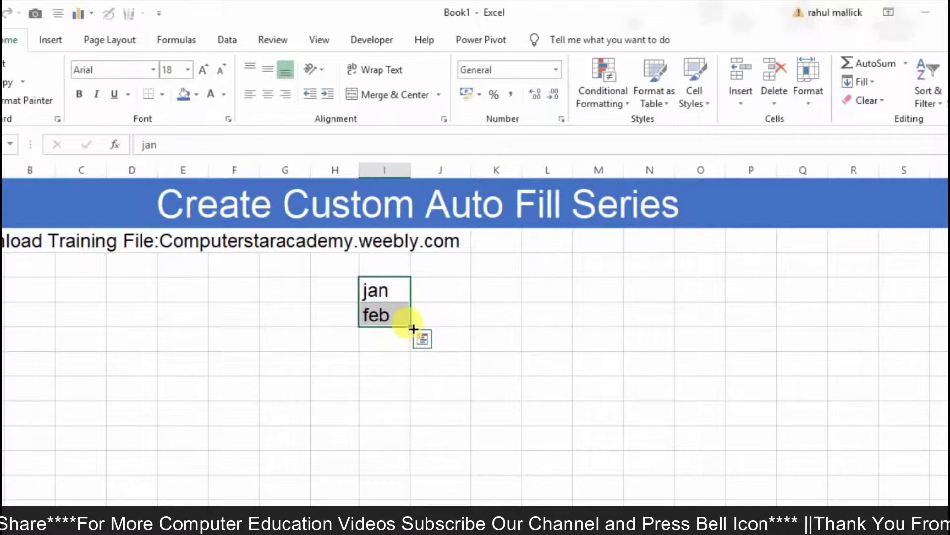
{"action": "left_click_drag", "start_coordinate": [414, 328], "coordinate": [425, 477]}
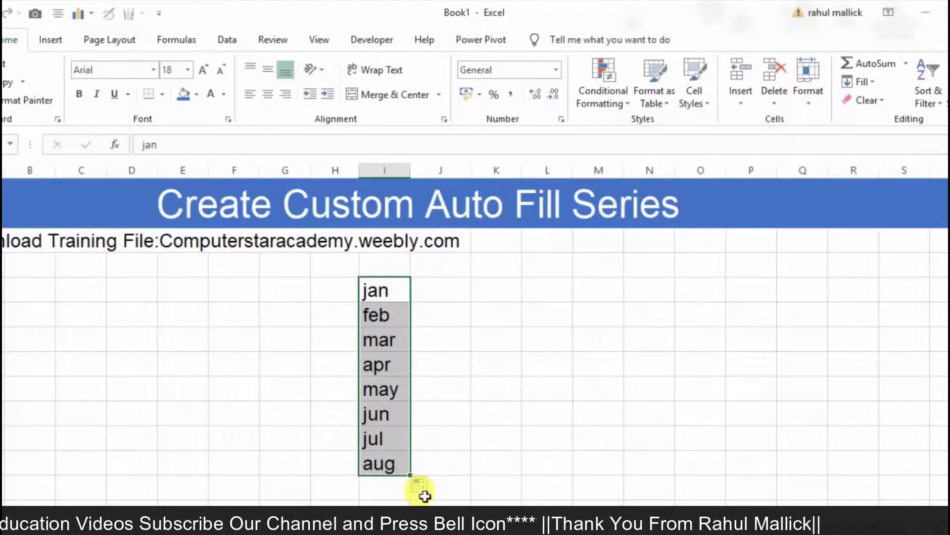
{"action": "left_click", "coordinate": [440, 285]}
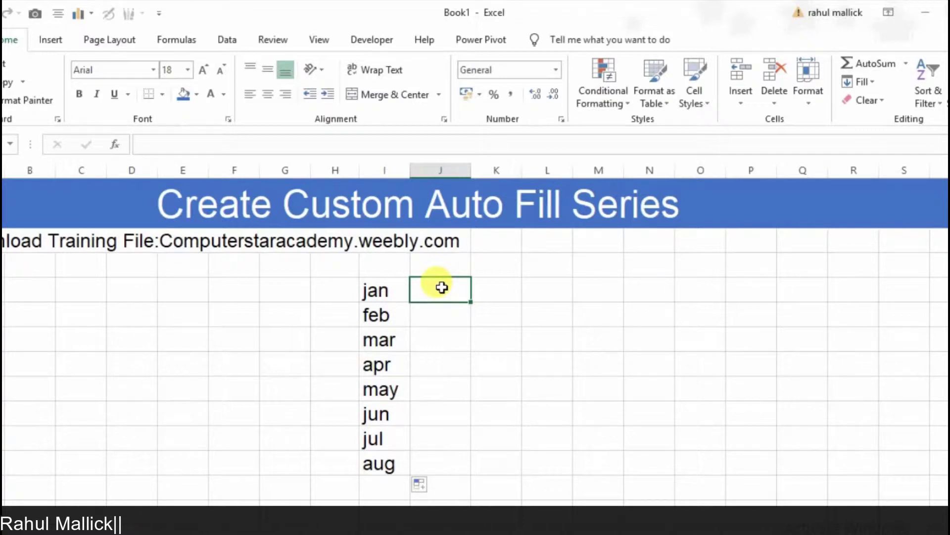
Step: Enter P001 and P002 in J5:J6 and auto fill the codes down to P008 in J12
{"action": "double_click", "coordinate": [442, 287]}
{"action": "type", "text": "P"}
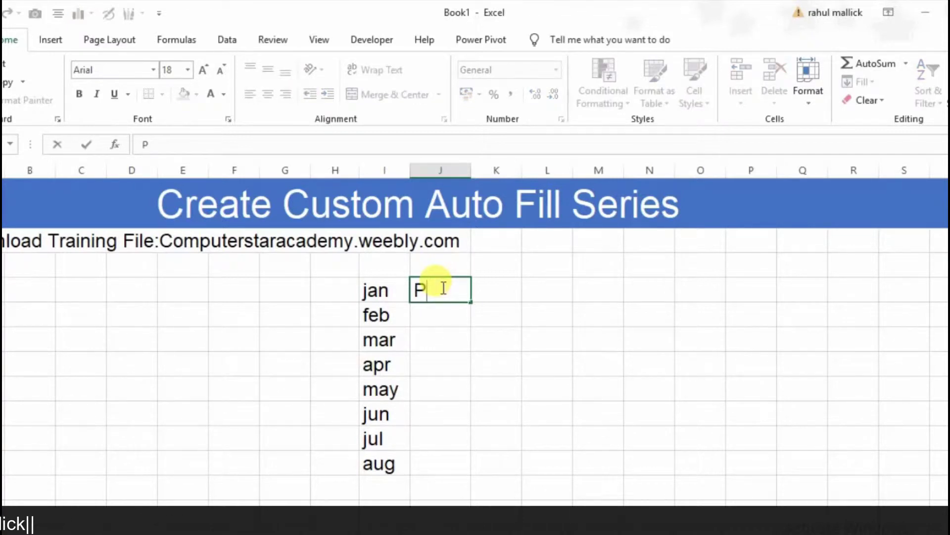
{"action": "type", "text": "001"}
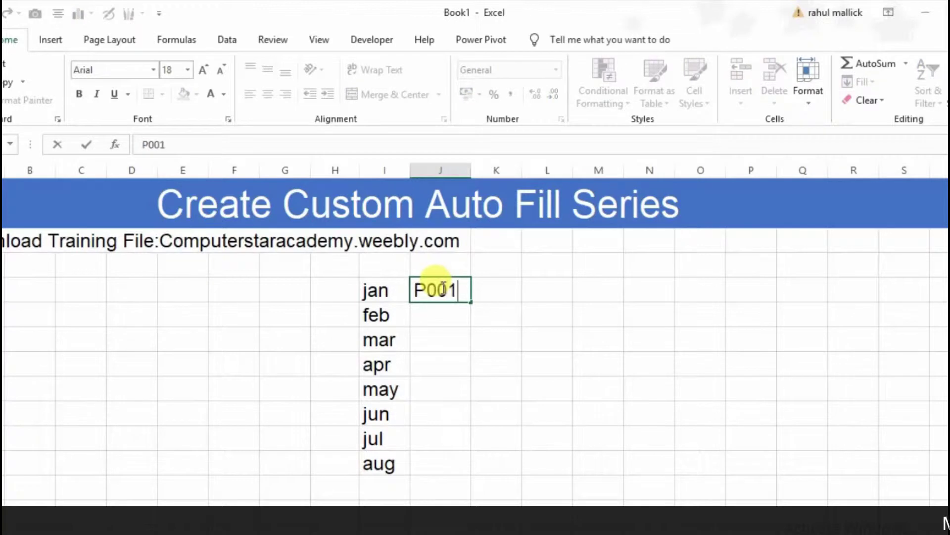
{"action": "key", "text": "Return"}
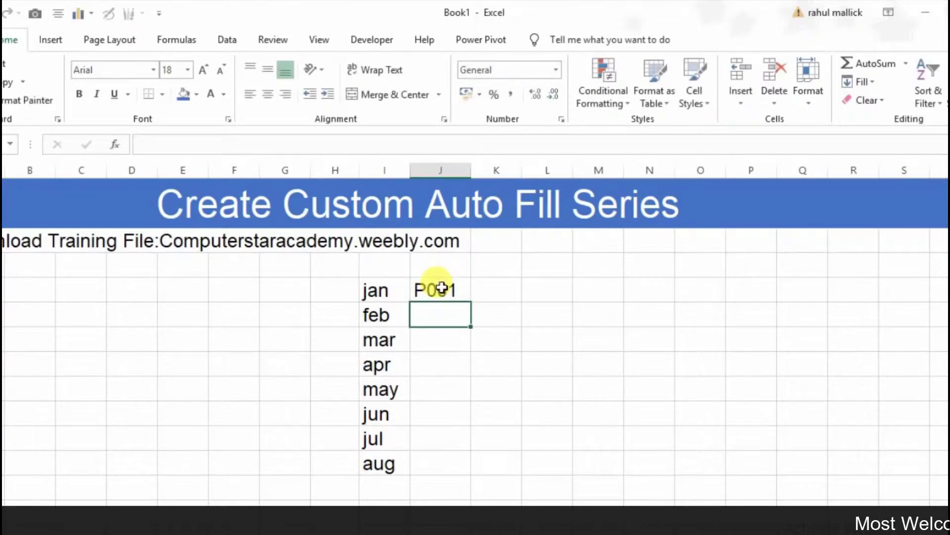
{"action": "left_click", "coordinate": [442, 287]}
{"action": "type", "text": "P"}
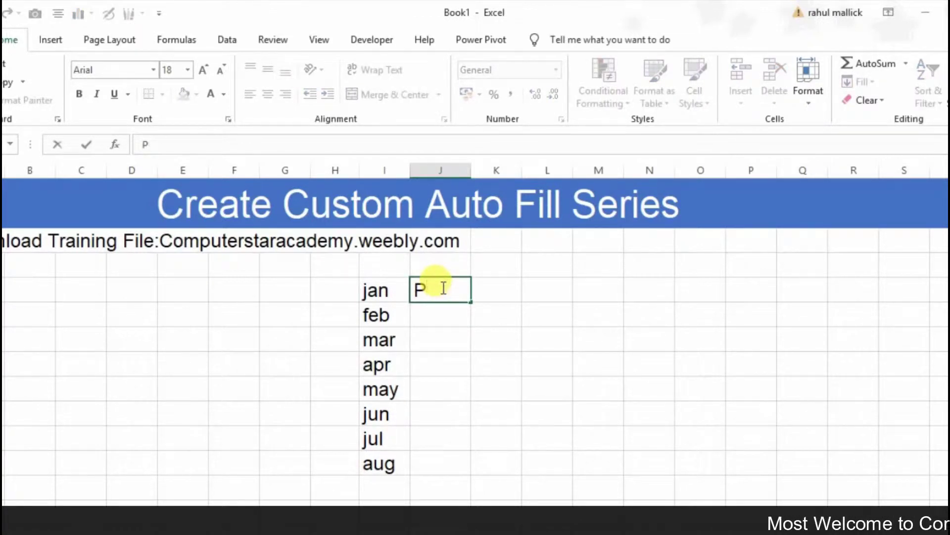
{"action": "type", "text": "001"}
{"action": "key", "text": "Return"}
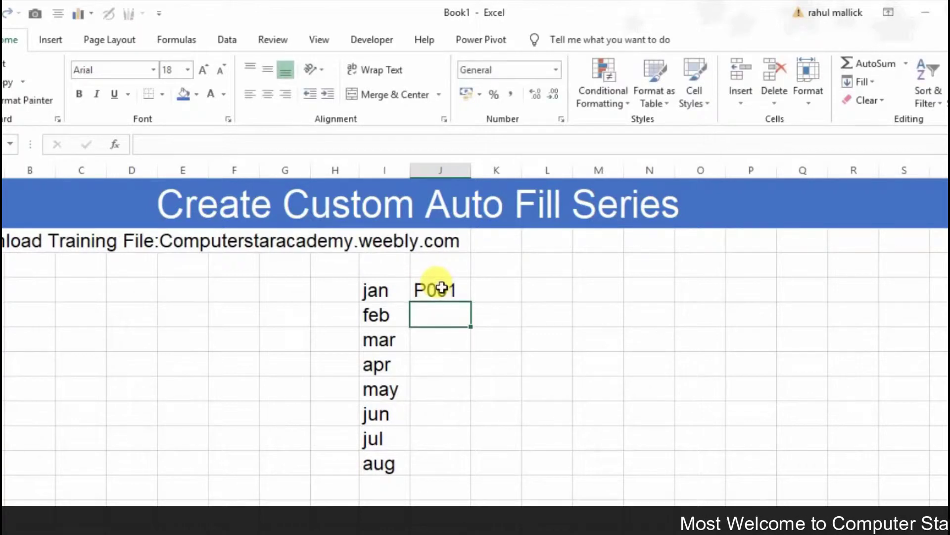
{"action": "type", "text": "P002"}
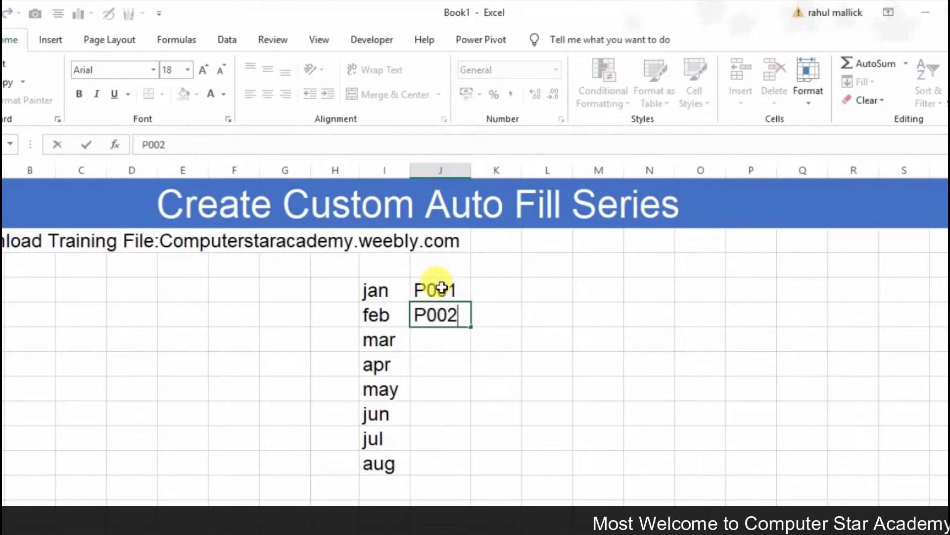
{"action": "key", "text": "Return"}
{"action": "left_click_drag", "start_coordinate": [442, 289], "coordinate": [470, 471]}
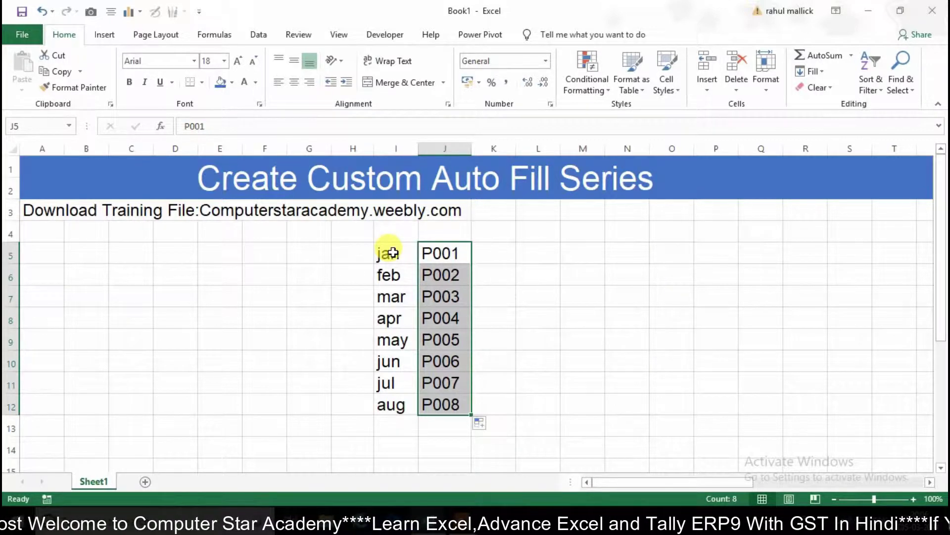
{"action": "key", "text": "Right"}
{"action": "key", "text": "Right"}
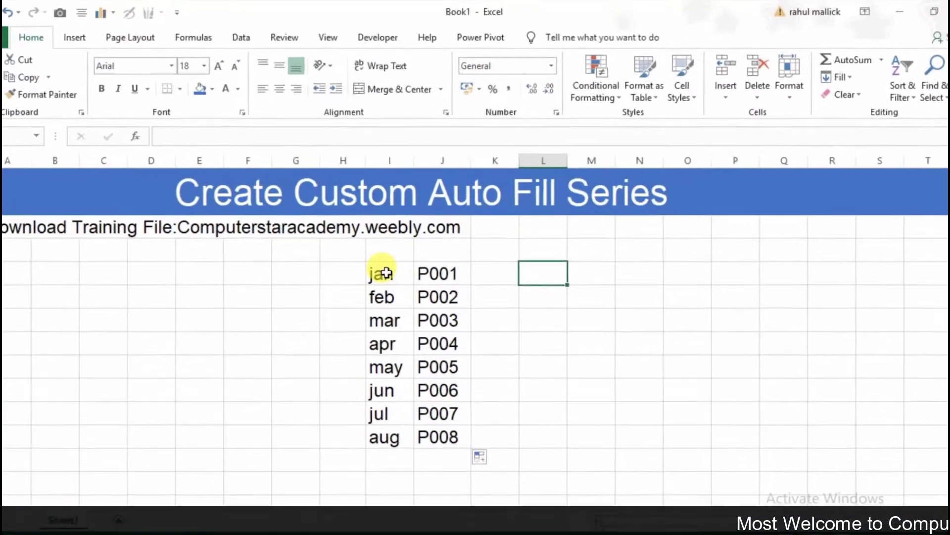
{"action": "type", "text": "raja"}
{"action": "key", "text": "Return"}
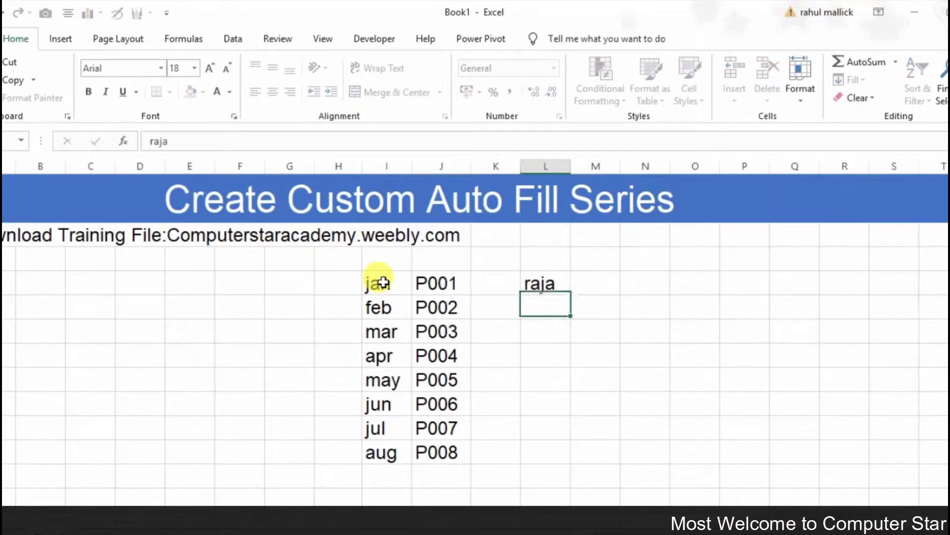
{"action": "left_click", "coordinate": [554, 284]}
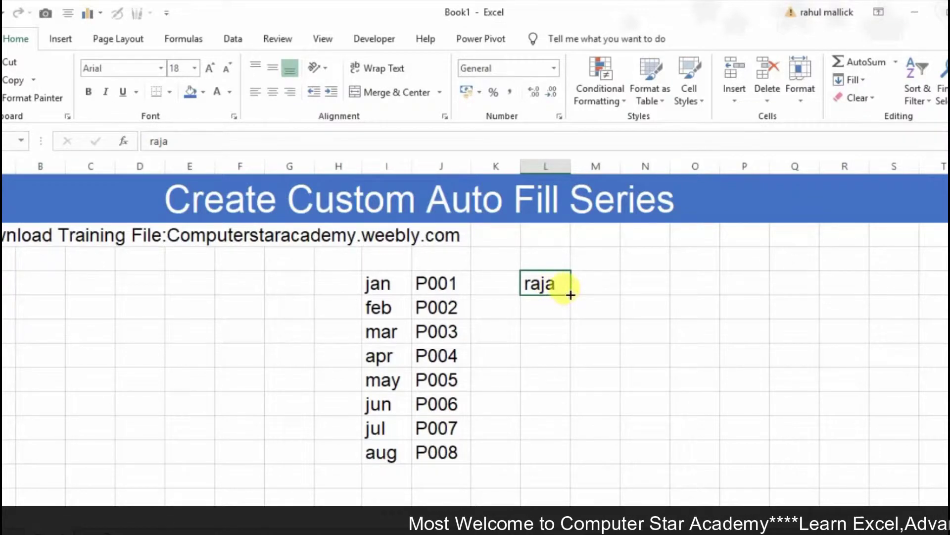
{"action": "left_click_drag", "start_coordinate": [571, 296], "coordinate": [574, 453]}
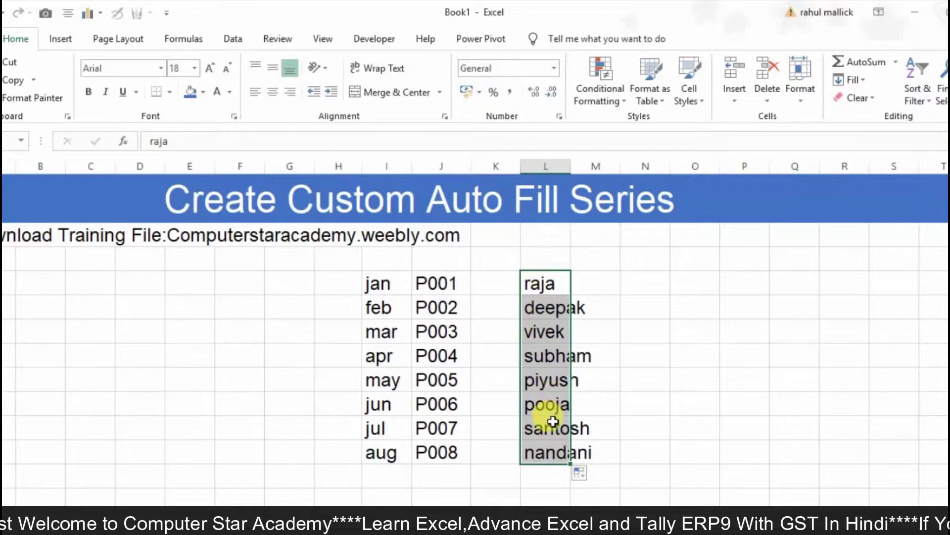
{"action": "key", "text": "Delete"}
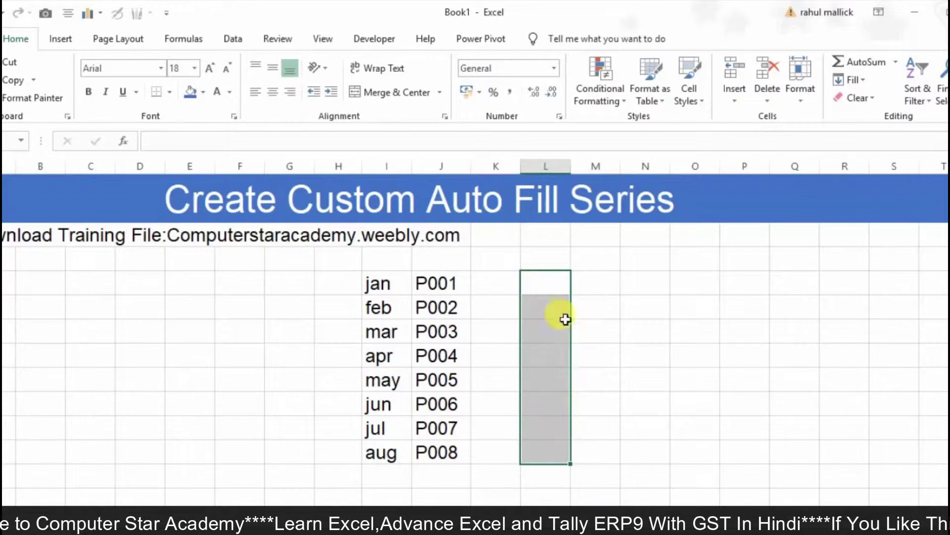
{"action": "left_click", "coordinate": [557, 287]}
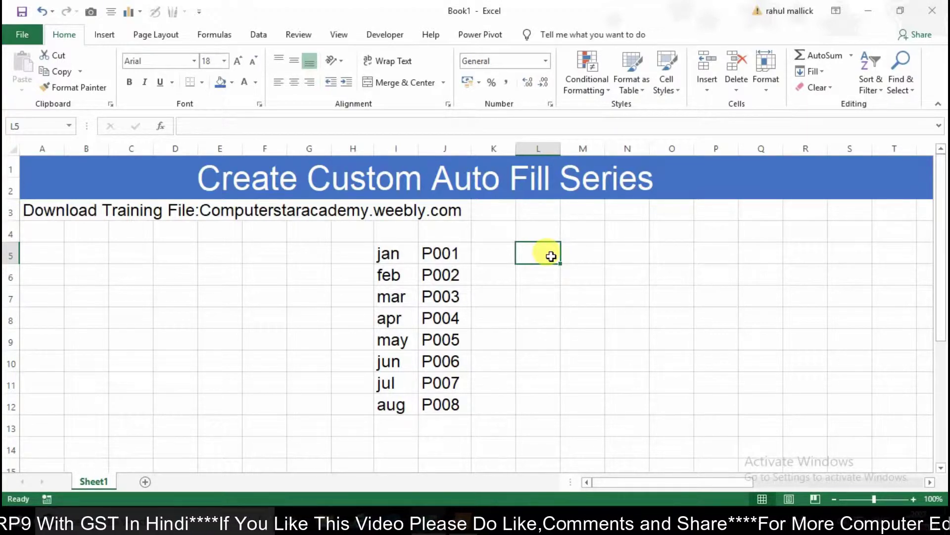
Step: Select the I5:J12 block of months and codes and delete its contents
{"action": "key", "text": "Left"}
{"action": "key", "text": "Left"}
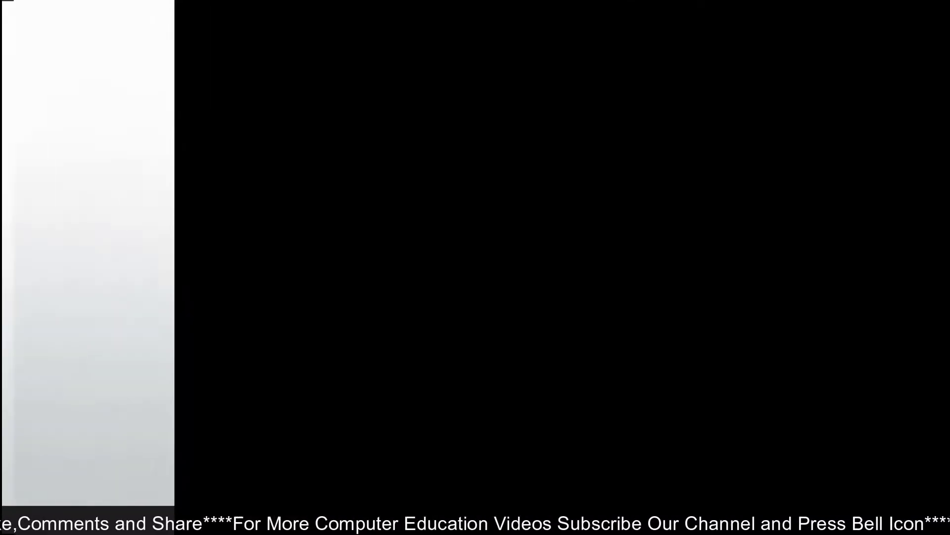
{"action": "key", "text": "shift+Right"}
{"action": "key", "text": "ctrl+shift+Down"}
{"action": "key", "text": "Delete"}
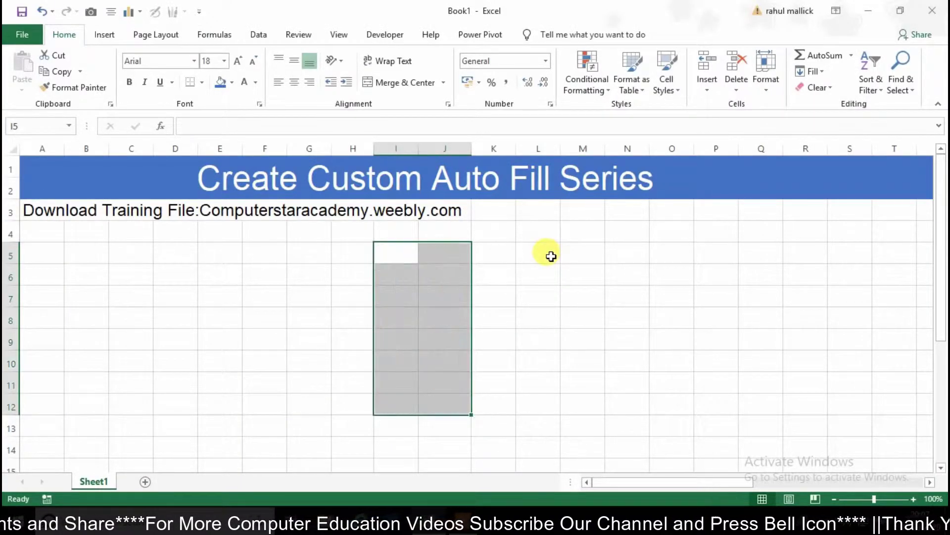
{"action": "left_click", "coordinate": [367, 250]}
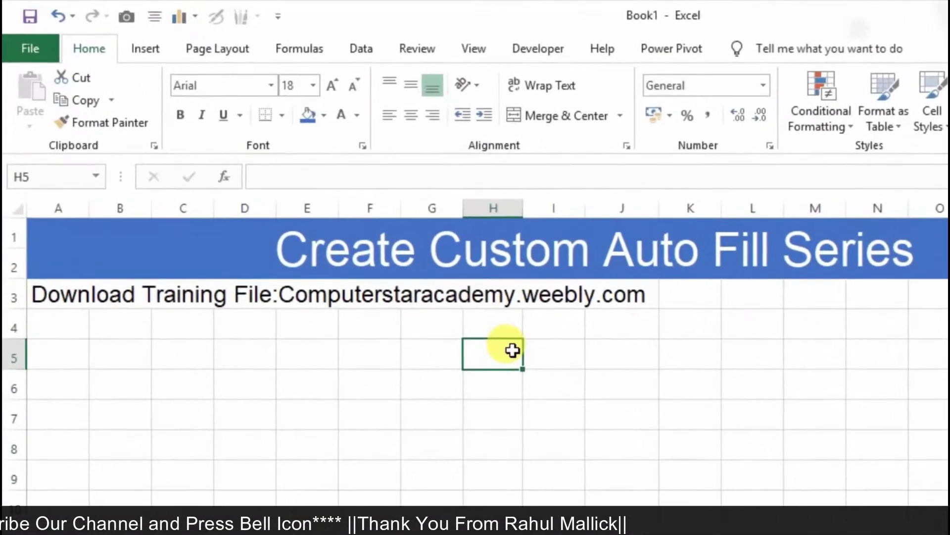
Step: Open Excel Options on the Advanced page and scroll down to the General section
{"action": "left_click", "coordinate": [23, 37]}
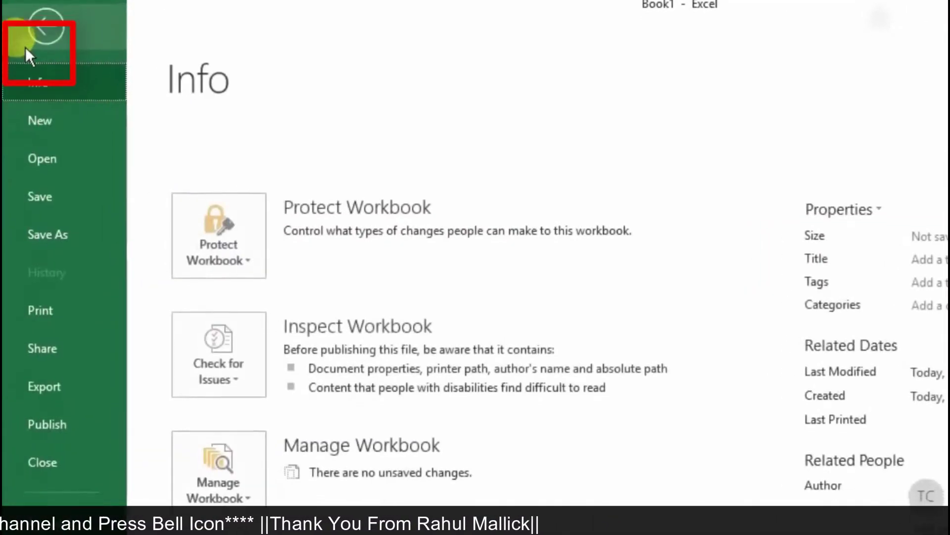
{"action": "left_click", "coordinate": [49, 458]}
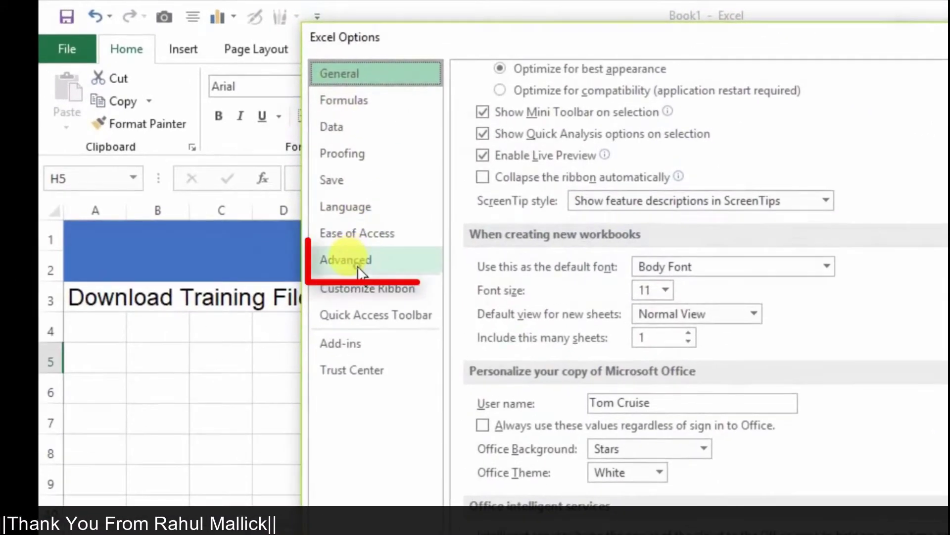
{"action": "left_click", "coordinate": [356, 262]}
{"action": "scroll", "coordinate": [553, 326], "scroll_direction": "down", "scroll_amount": 3}
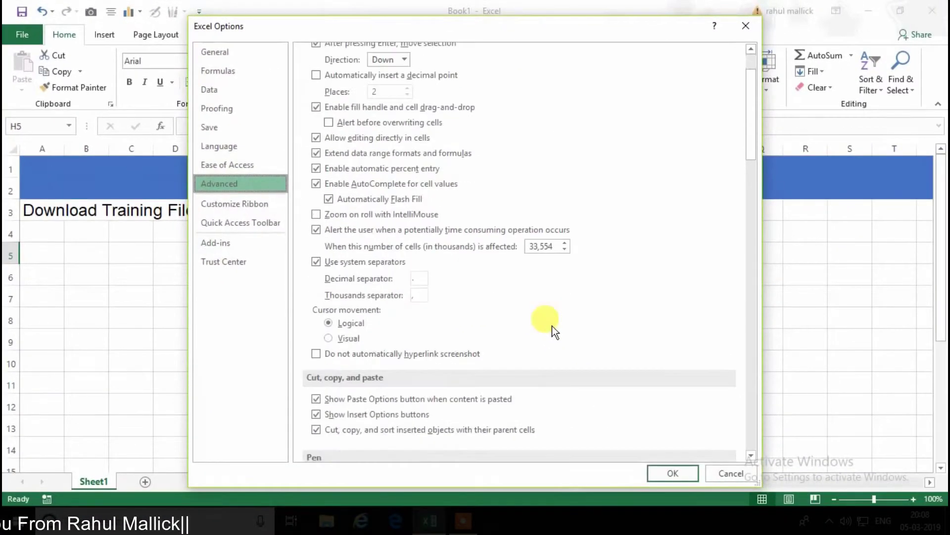
{"action": "scroll", "coordinate": [552, 327], "scroll_direction": "down", "scroll_amount": 3}
{"action": "scroll", "coordinate": [552, 326], "scroll_direction": "down", "scroll_amount": 3}
{"action": "scroll", "coordinate": [552, 327], "scroll_direction": "down", "scroll_amount": 3}
{"action": "scroll", "coordinate": [552, 326], "scroll_direction": "down", "scroll_amount": 2}
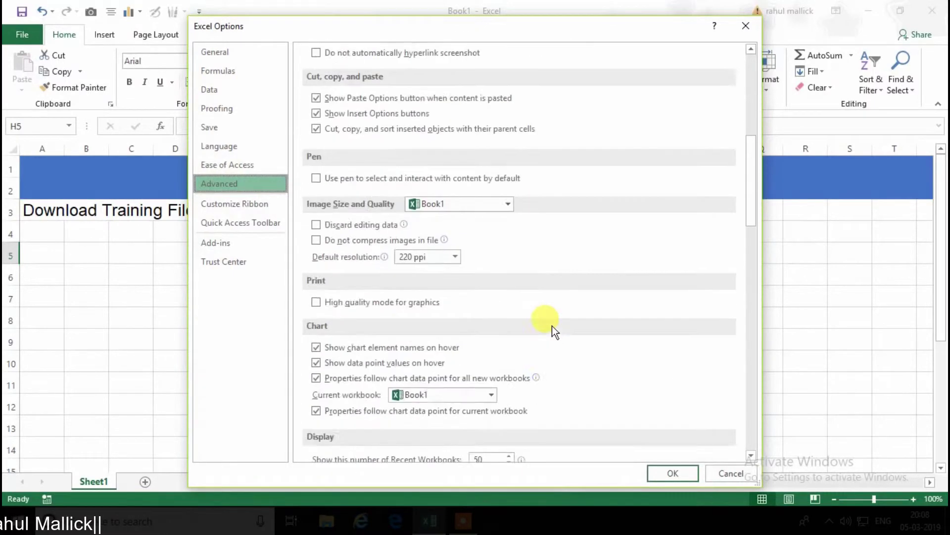
{"action": "scroll", "coordinate": [552, 326], "scroll_direction": "down", "scroll_amount": 2}
{"action": "scroll", "coordinate": [551, 326], "scroll_direction": "down", "scroll_amount": 3}
{"action": "scroll", "coordinate": [551, 326], "scroll_direction": "down", "scroll_amount": 3}
{"action": "scroll", "coordinate": [552, 326], "scroll_direction": "down", "scroll_amount": 3}
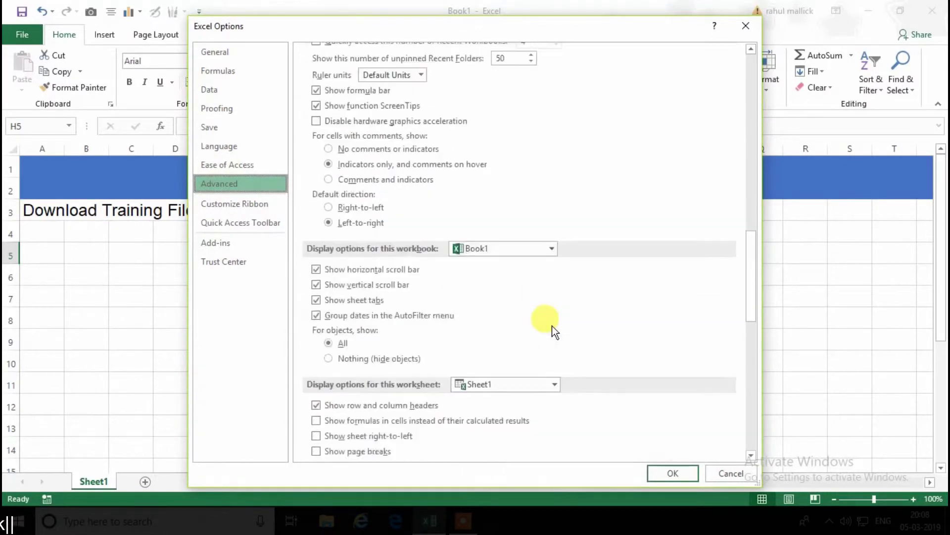
{"action": "scroll", "coordinate": [551, 326], "scroll_direction": "down", "scroll_amount": 3}
{"action": "scroll", "coordinate": [551, 326], "scroll_direction": "down", "scroll_amount": 2}
{"action": "scroll", "coordinate": [552, 326], "scroll_direction": "down", "scroll_amount": 3}
{"action": "scroll", "coordinate": [551, 326], "scroll_direction": "down", "scroll_amount": 3}
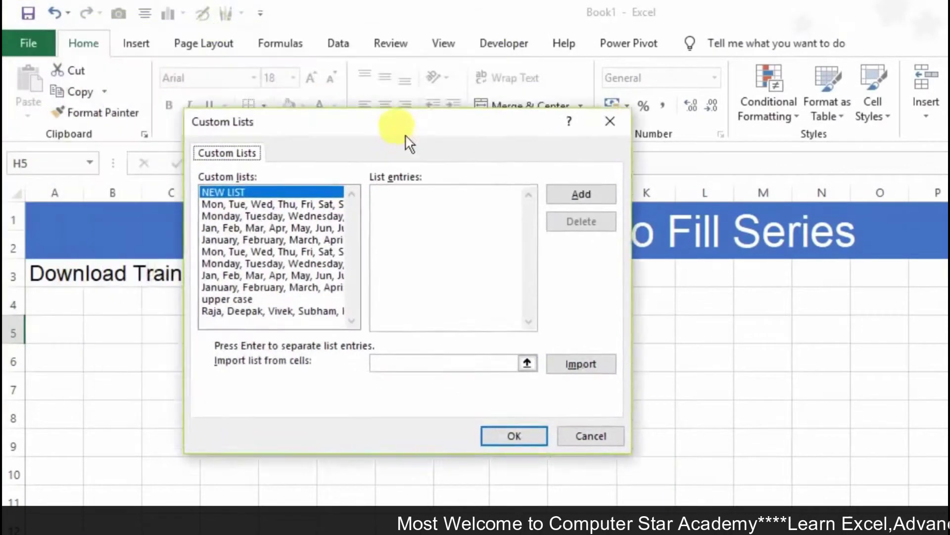
{"action": "left_click_drag", "start_coordinate": [218, 34], "coordinate": [420, 34]}
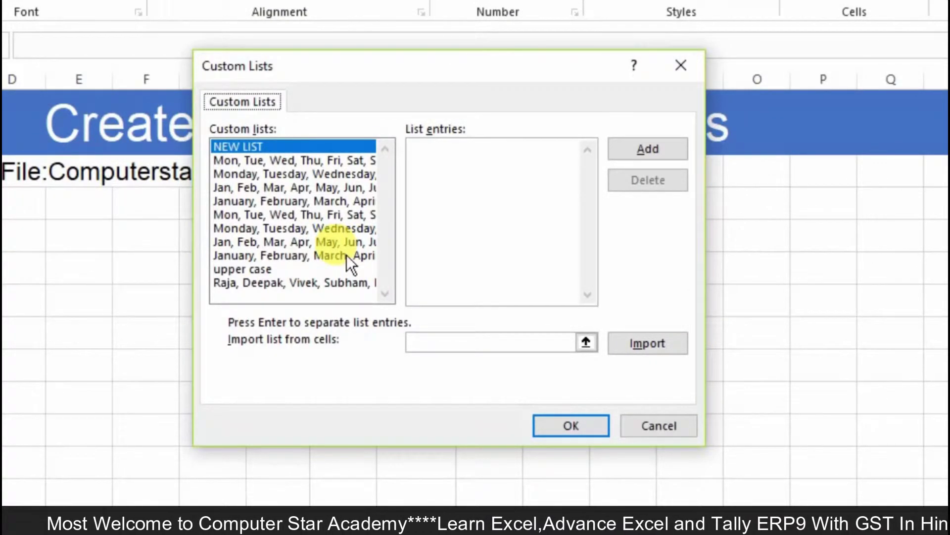
{"action": "left_click", "coordinate": [326, 163]}
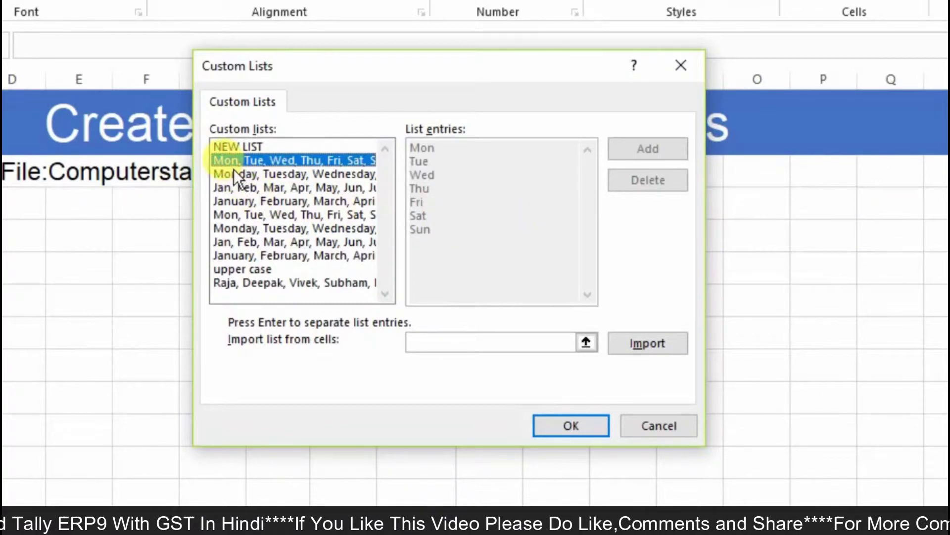
{"action": "left_click", "coordinate": [292, 173]}
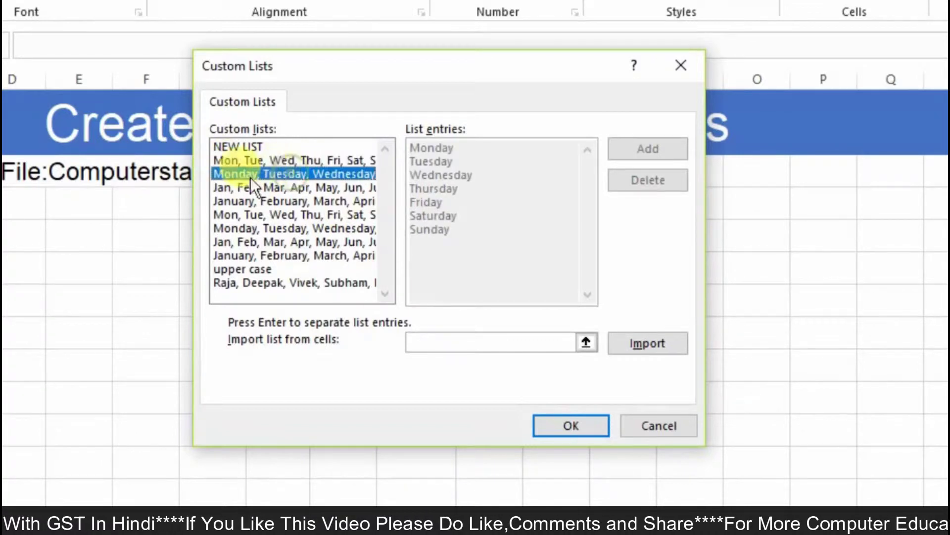
{"action": "left_click", "coordinate": [281, 189]}
{"action": "left_click", "coordinate": [273, 214]}
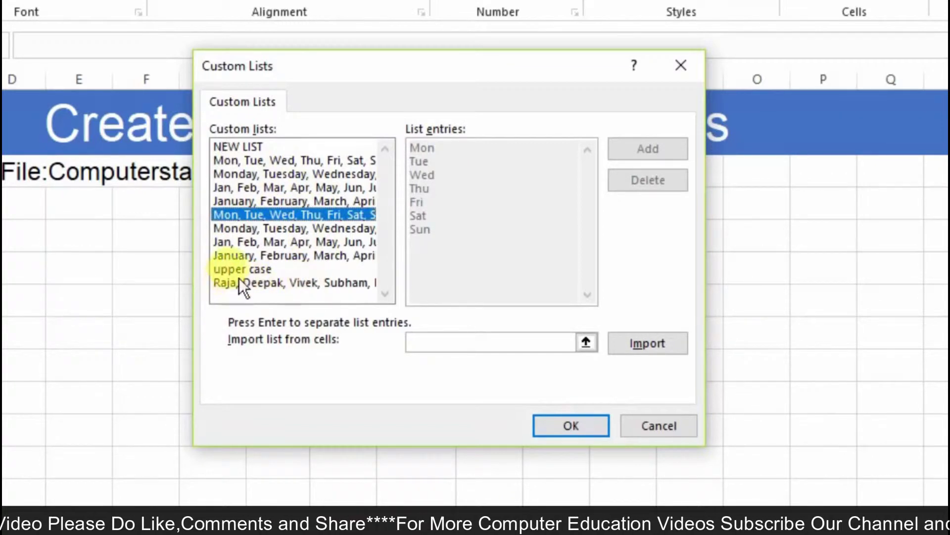
{"action": "left_click", "coordinate": [246, 147]}
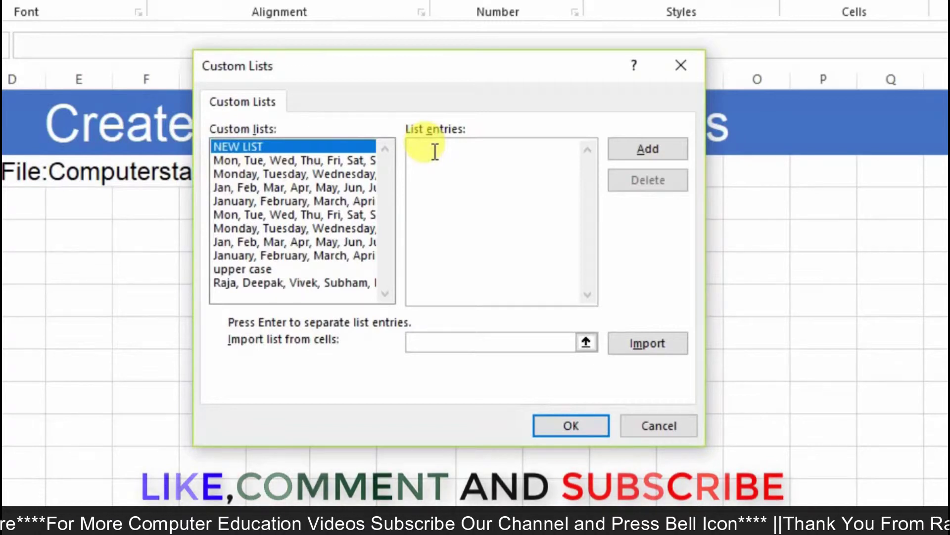
Step: Add Nokia, Samsung, Xiomi, Vivo, Oppo as a custom list and confirm both dialogs
{"action": "type", "text": "Nokia"}
{"action": "type", "text": "Samsung"}
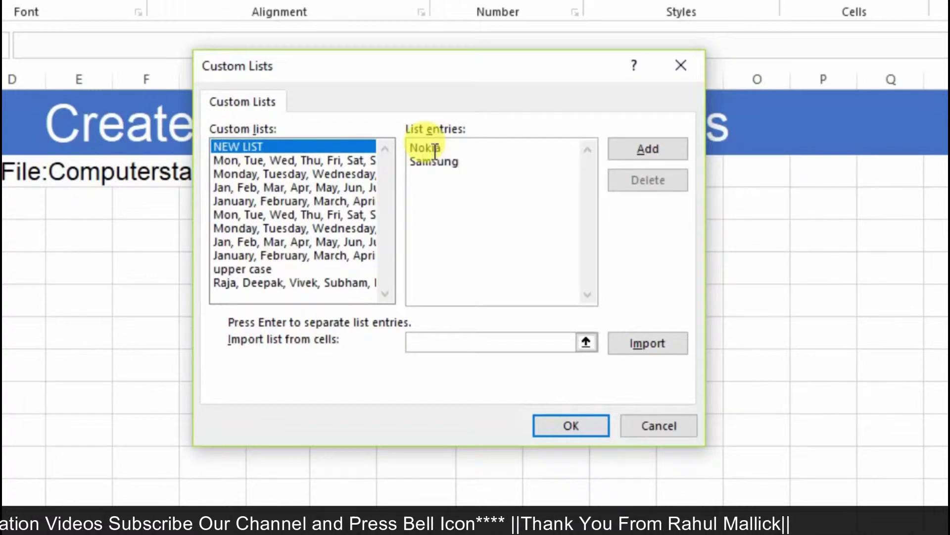
{"action": "key", "text": "Return"}
{"action": "type", "text": "Xiomi"}
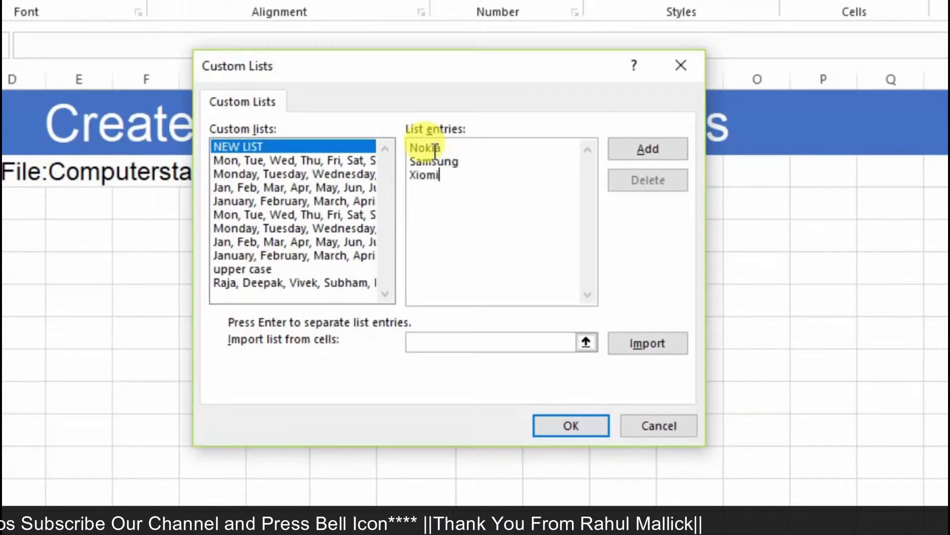
{"action": "key", "text": "Return"}
{"action": "type", "text": "Oppo"}
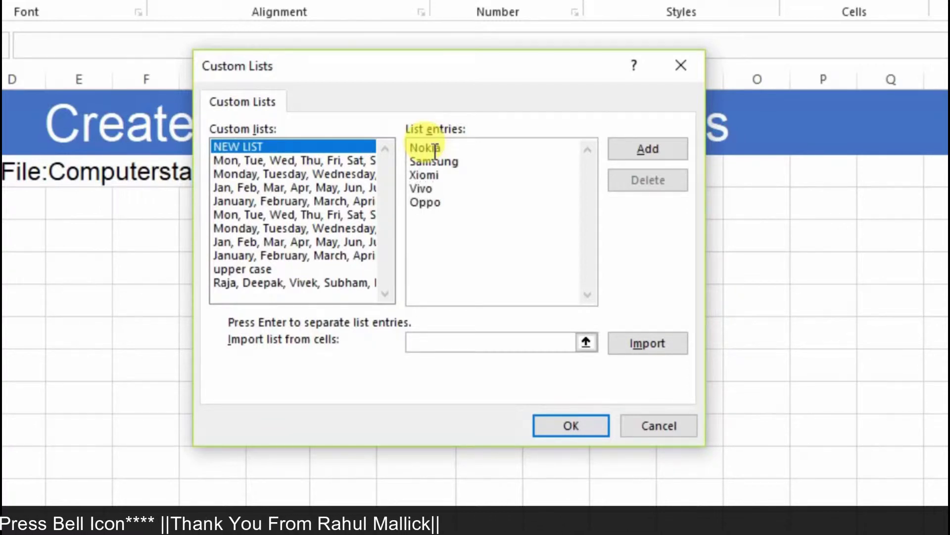
{"action": "left_click", "coordinate": [639, 149]}
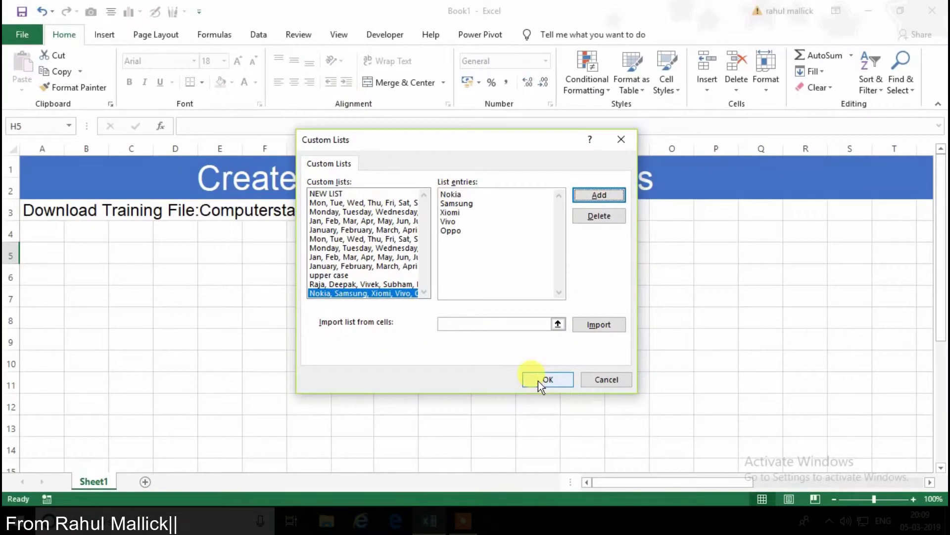
{"action": "left_click", "coordinate": [538, 381]}
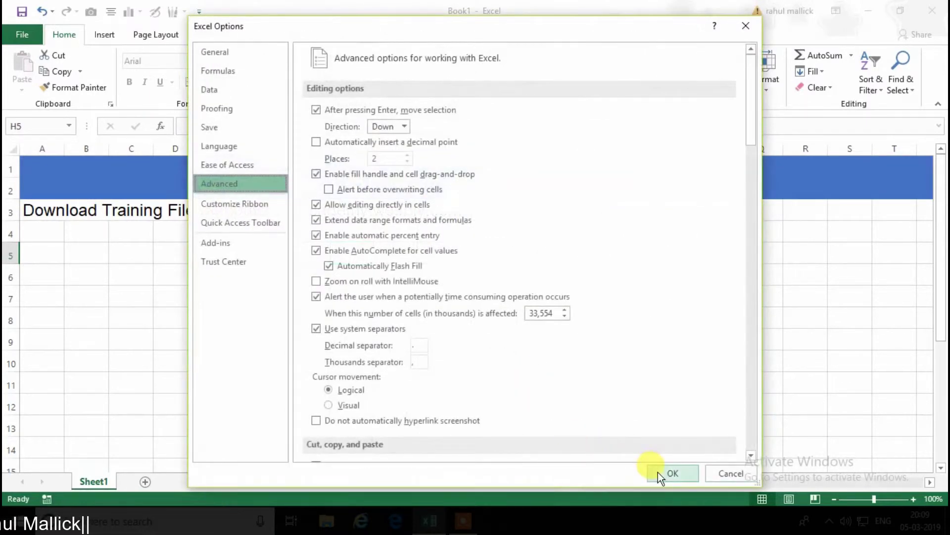
{"action": "left_click", "coordinate": [658, 471]}
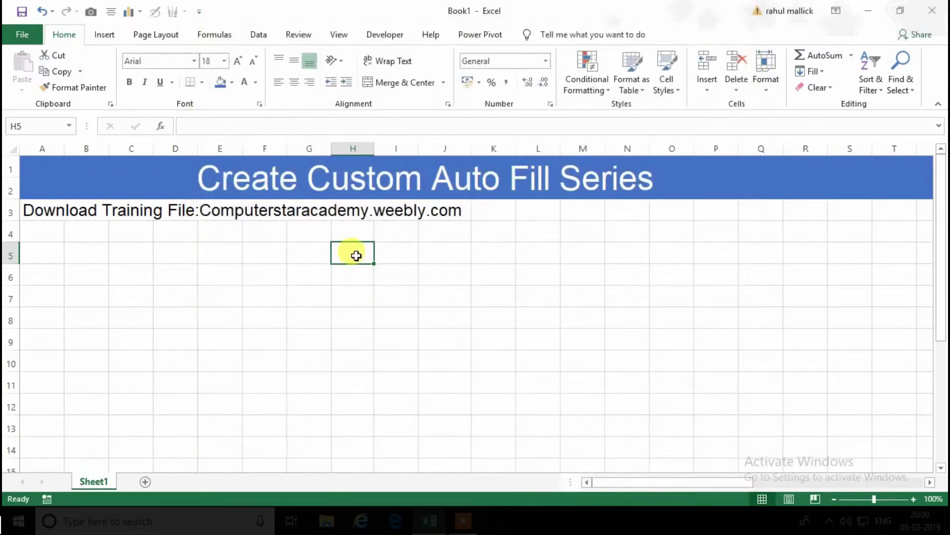
Step: Type Nokia in H5, fill the brands down to Oppo in H9, and autofit column H
{"action": "type", "text": "M"}
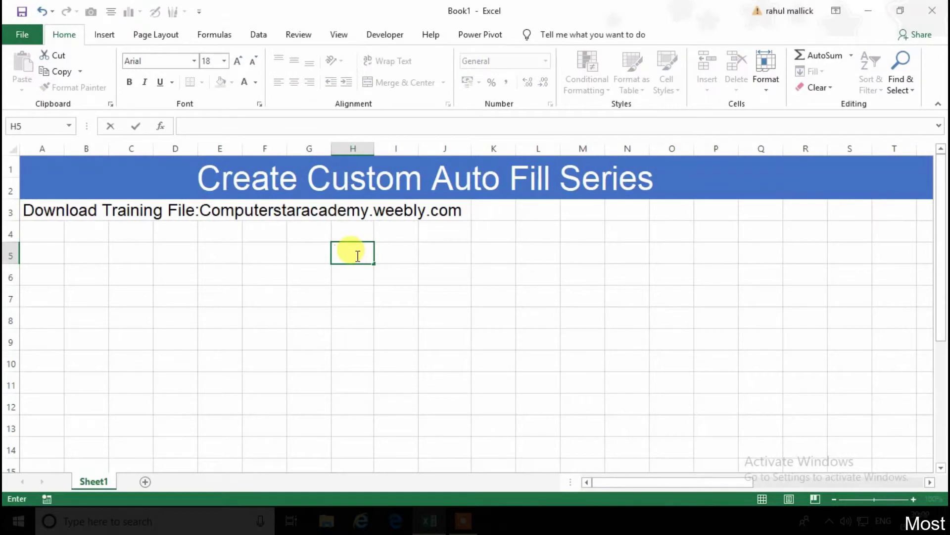
{"action": "type", "text": "a"}
{"action": "key", "text": "Return"}
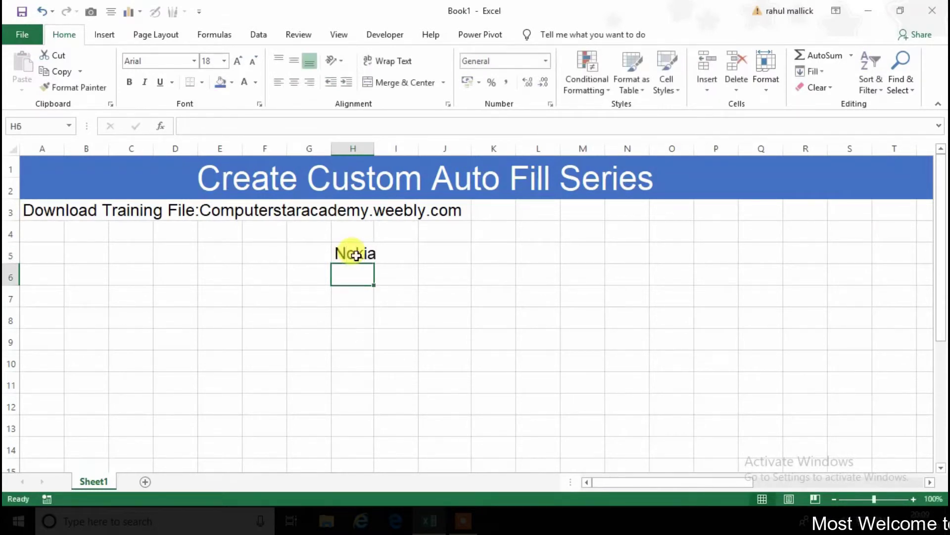
{"action": "left_click", "coordinate": [356, 255]}
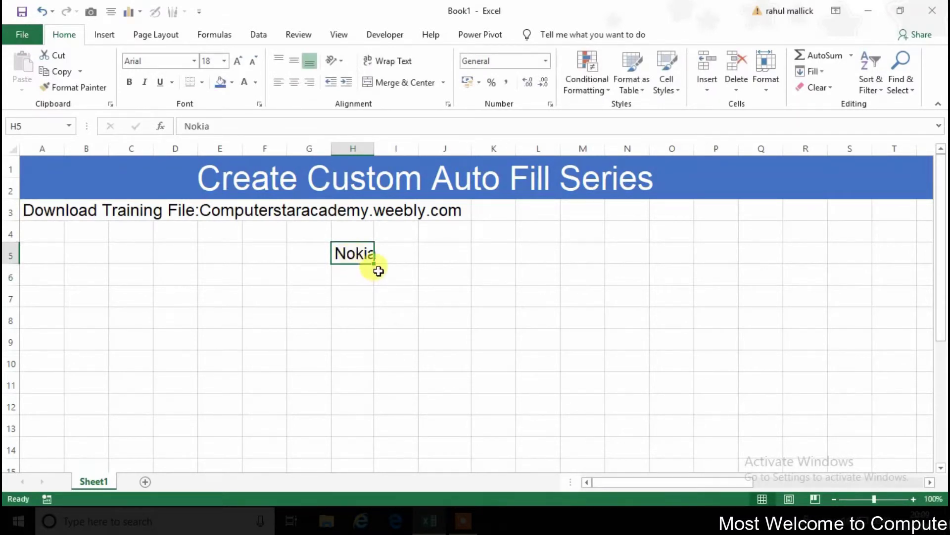
{"action": "left_click_drag", "start_coordinate": [374, 265], "coordinate": [374, 346]}
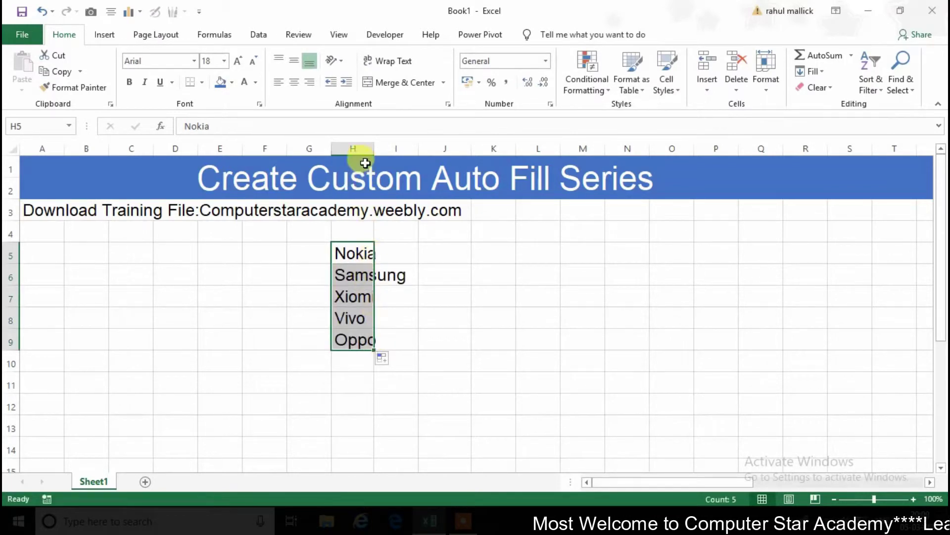
{"action": "double_click", "coordinate": [374, 149]}
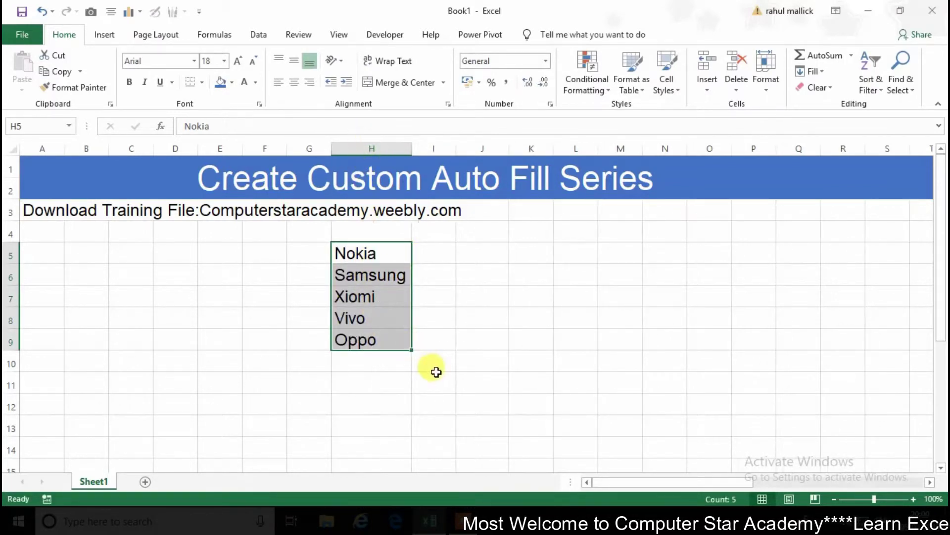
{"action": "left_click", "coordinate": [418, 257]}
Step: Add the headers Name in H4 and Sales in I4, correcting the misspelled Name
{"action": "left_click", "coordinate": [356, 232]}
{"action": "type", "text": "N"}
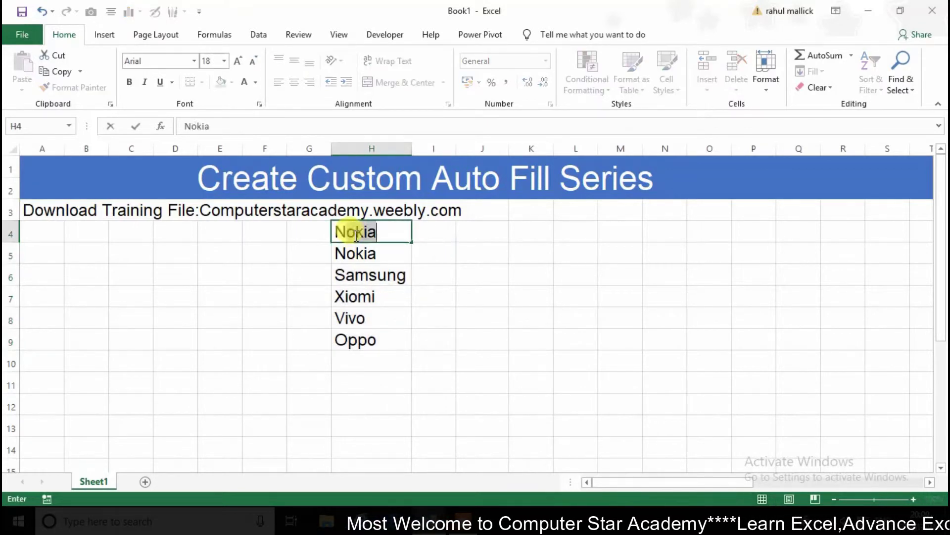
{"action": "type", "text": "mae"}
{"action": "key", "text": "Tab"}
{"action": "key", "text": "Left"}
{"action": "key", "text": "Left"}
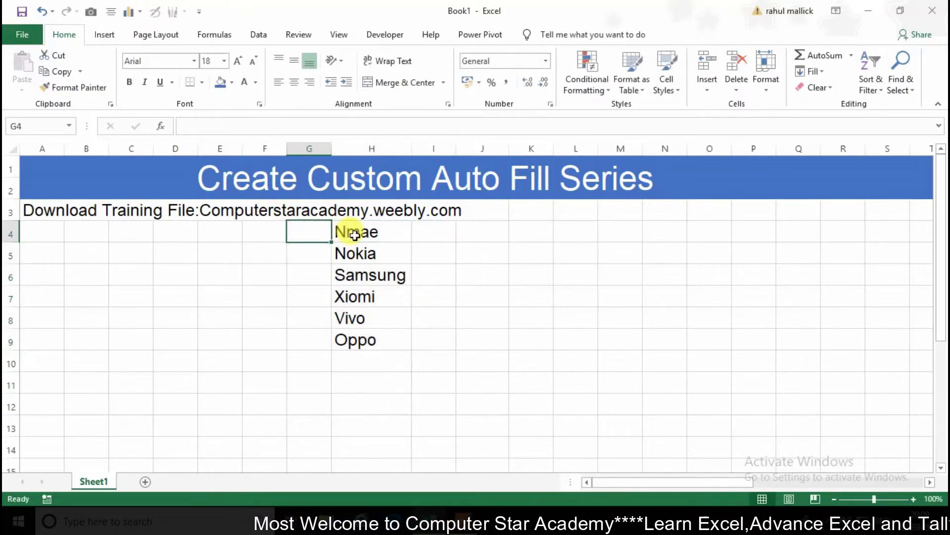
{"action": "left_click", "coordinate": [355, 235]}
{"action": "type", "text": "N"}
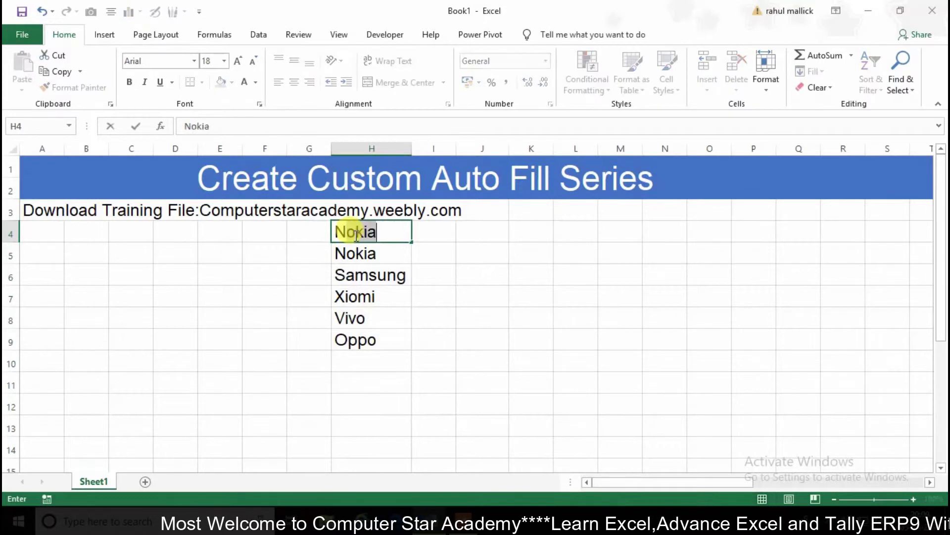
{"action": "type", "text": "ame"}
{"action": "key", "text": "Tab"}
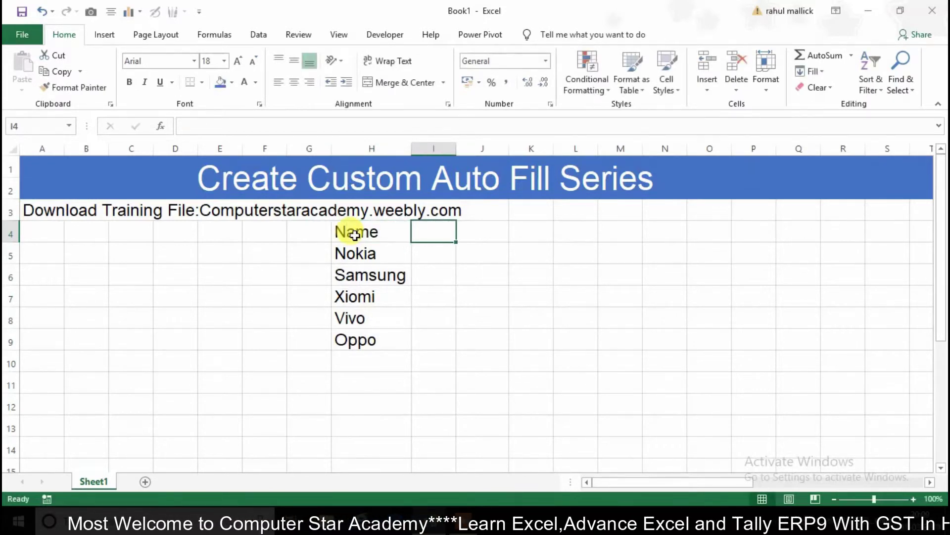
{"action": "type", "text": "Sales"}
{"action": "key", "text": "Return"}
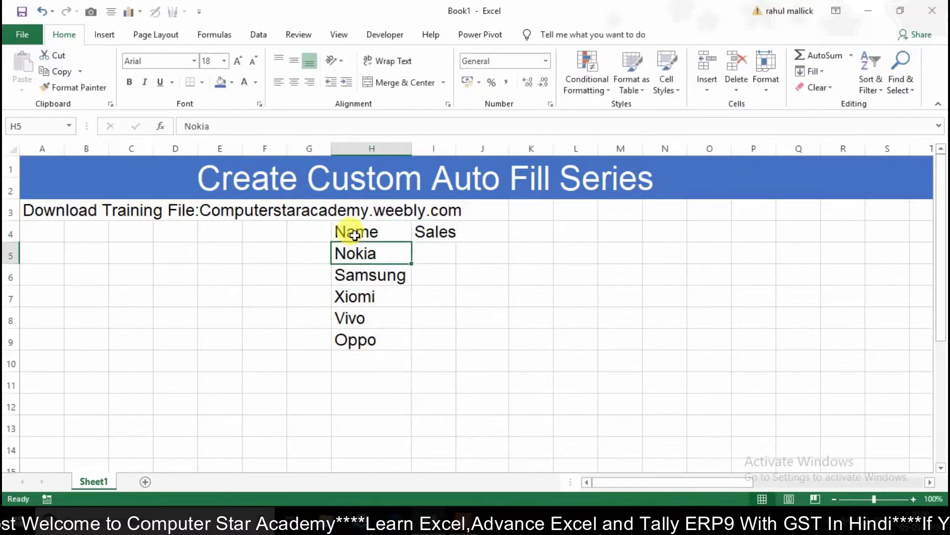
Step: Enter the sales figures 4521, 955, 124, 362 and 415 in I5:I9
{"action": "key", "text": "Tab"}
{"action": "type", "text": "4"}
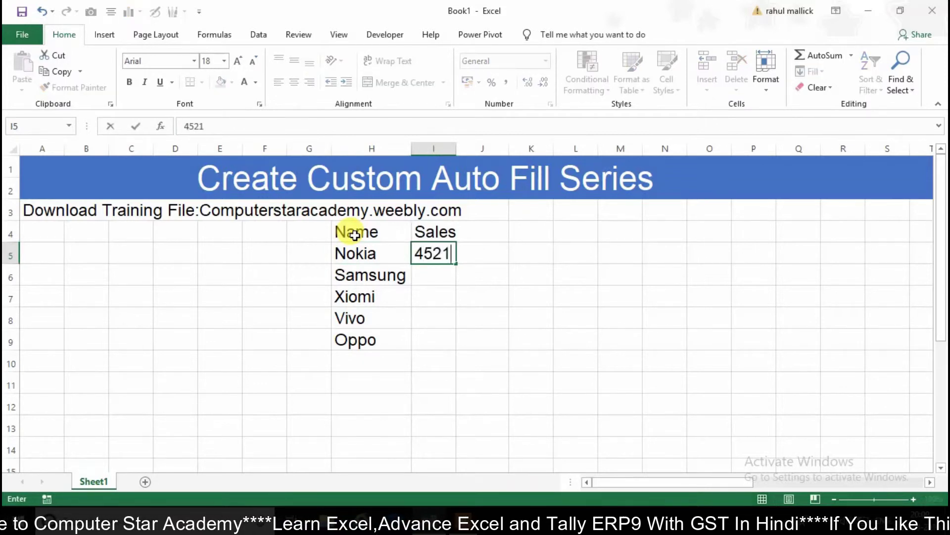
{"action": "key", "text": "Return"}
{"action": "type", "text": "955"}
{"action": "key", "text": "Return"}
{"action": "type", "text": "124"}
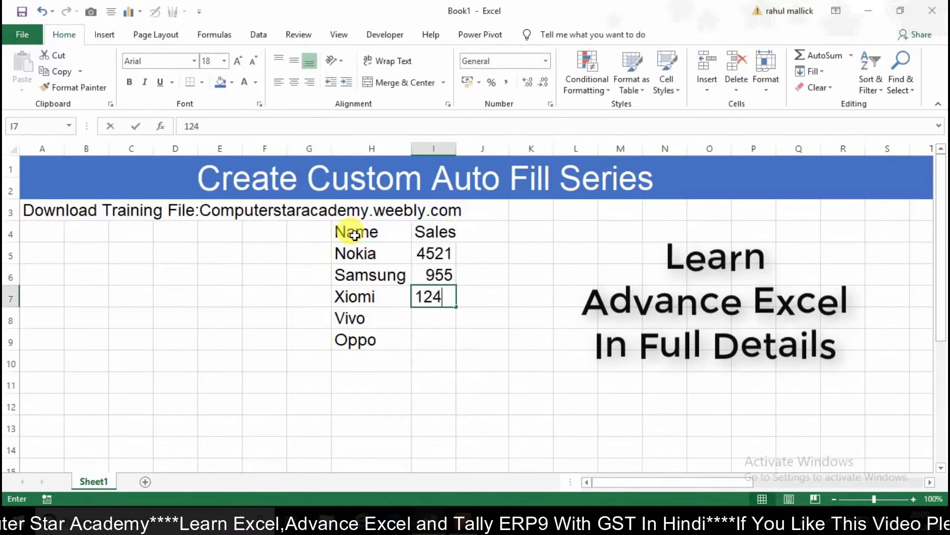
{"action": "key", "text": "Return"}
{"action": "type", "text": "362"}
{"action": "key", "text": "Return"}
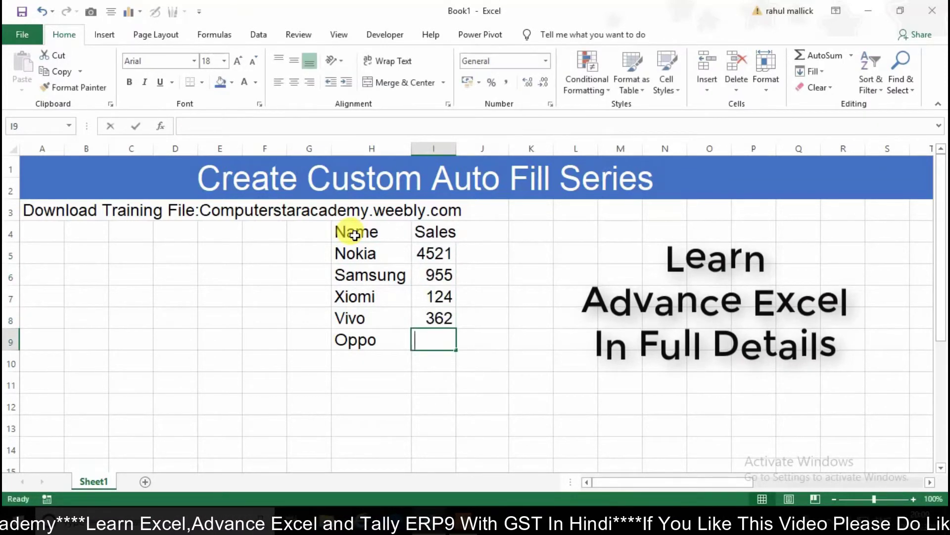
{"action": "type", "text": "415"}
{"action": "key", "text": "Return"}
{"action": "left_click", "coordinate": [349, 252]}
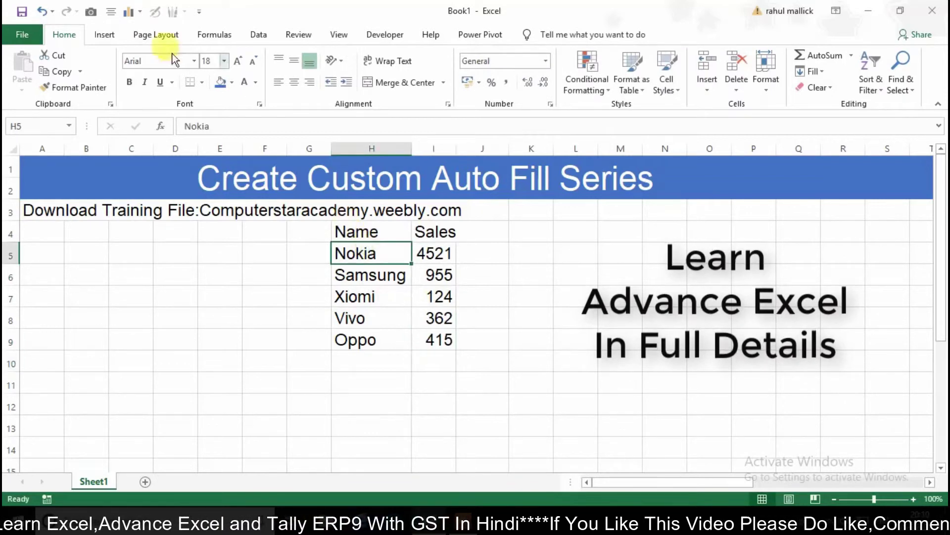
{"action": "left_click", "coordinate": [103, 34]}
{"action": "left_click", "coordinate": [373, 56]}
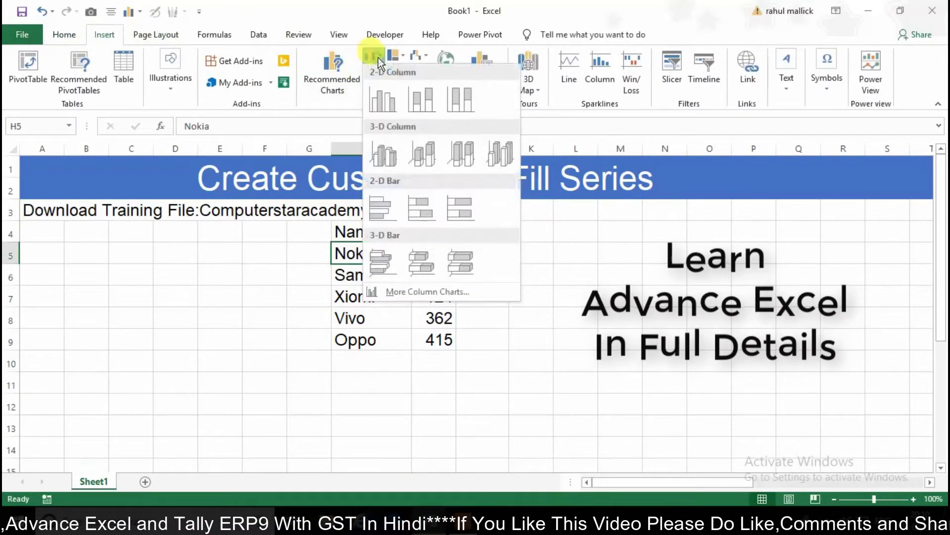
{"action": "left_click", "coordinate": [394, 112]}
{"action": "left_click_drag", "start_coordinate": [515, 233], "coordinate": [767, 242]}
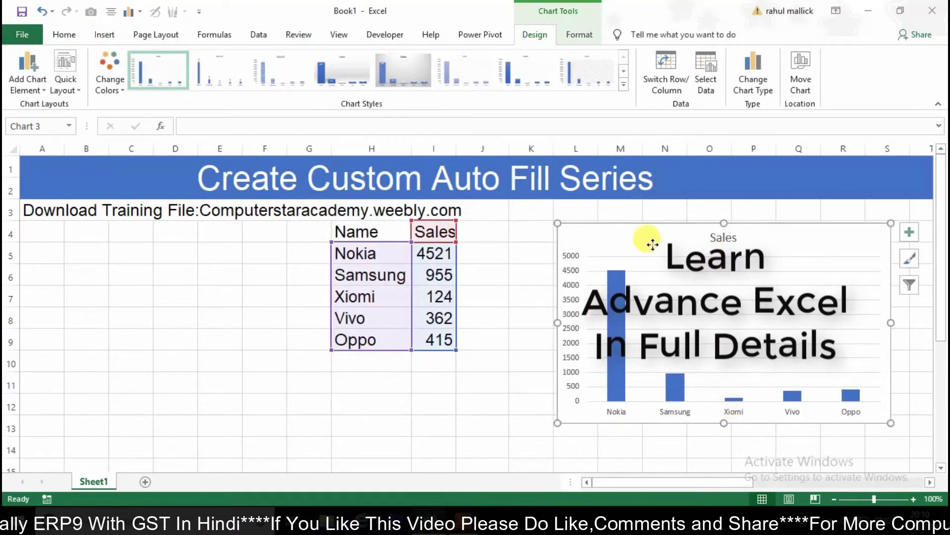
{"action": "key", "text": "Delete"}
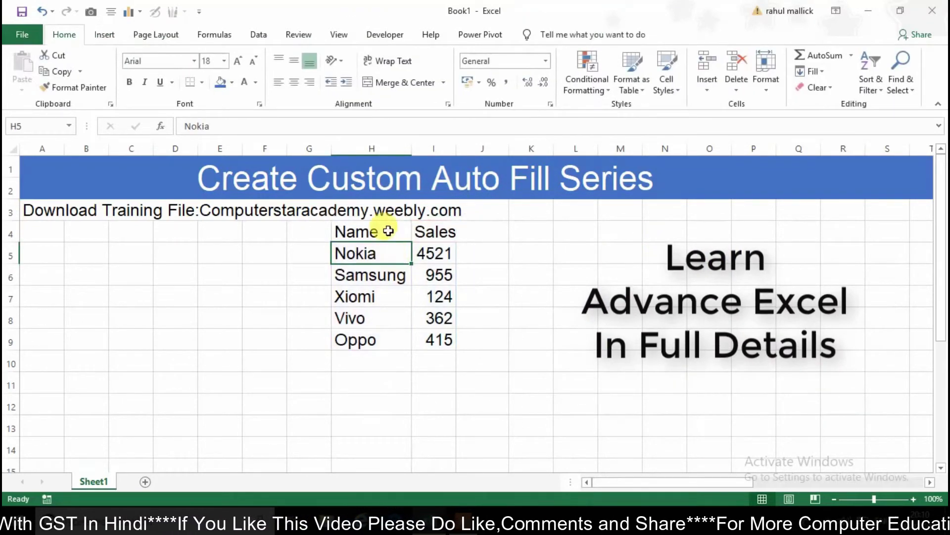
Step: Select H4:I4 and delete the Name and Sales headers
{"action": "left_click", "coordinate": [391, 231]}
{"action": "left_click_drag", "start_coordinate": [407, 233], "coordinate": [419, 233]}
{"action": "key", "text": "Delete"}
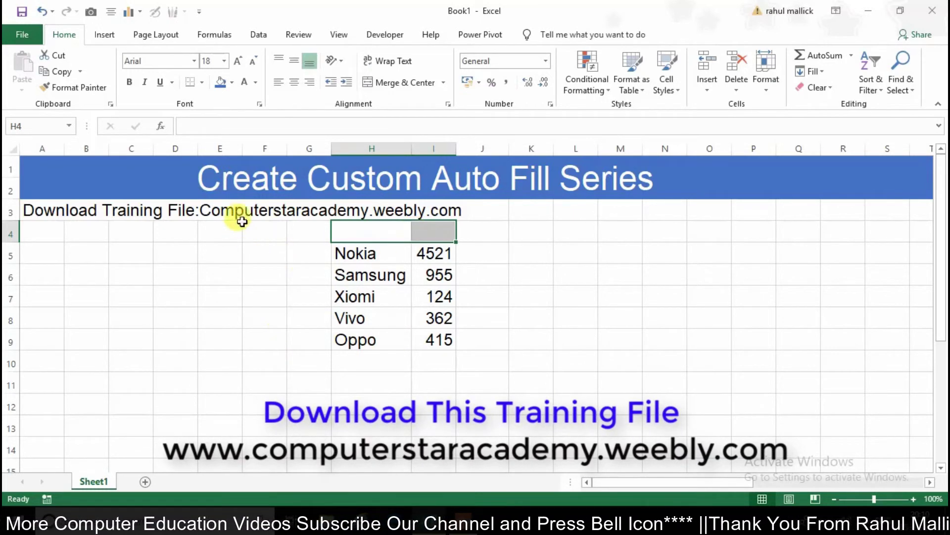
{"action": "left_click", "coordinate": [266, 229]}
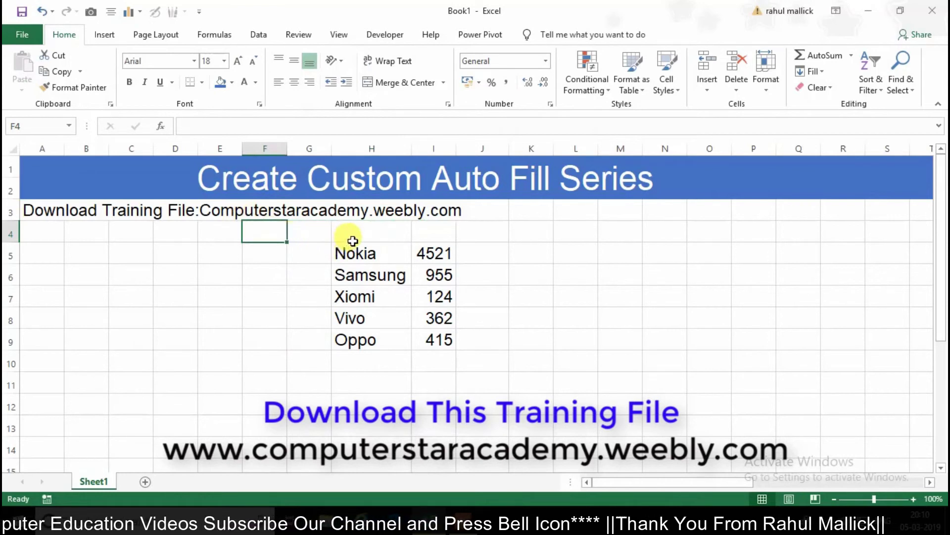